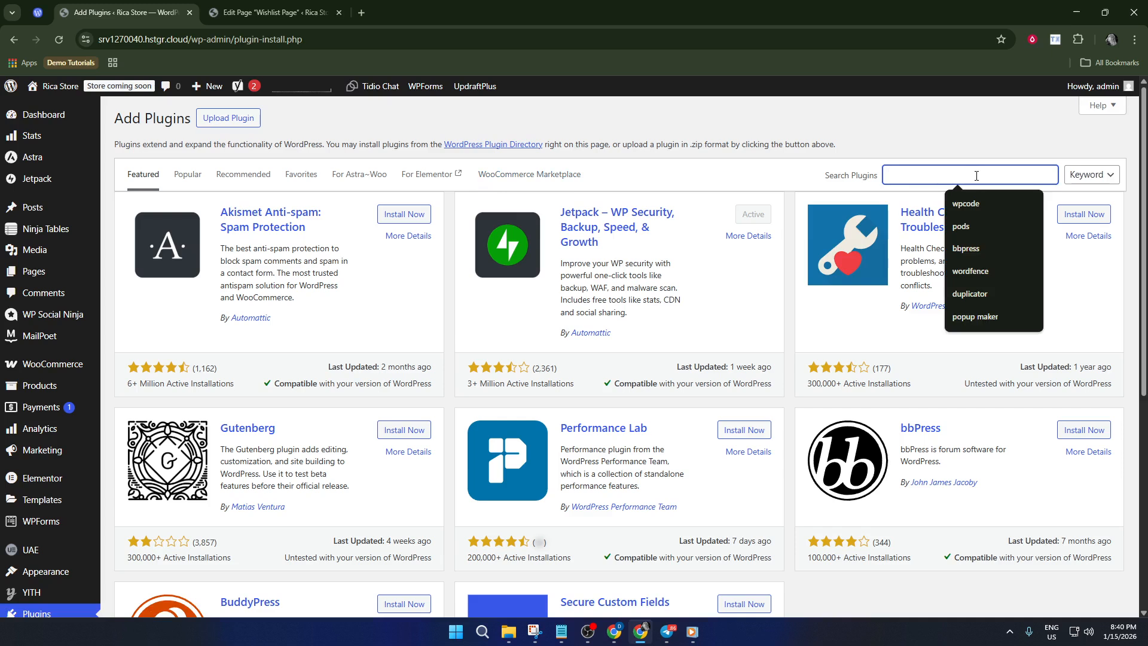
# - Search the plugin directory for YITH
pyautogui.write('YITH')
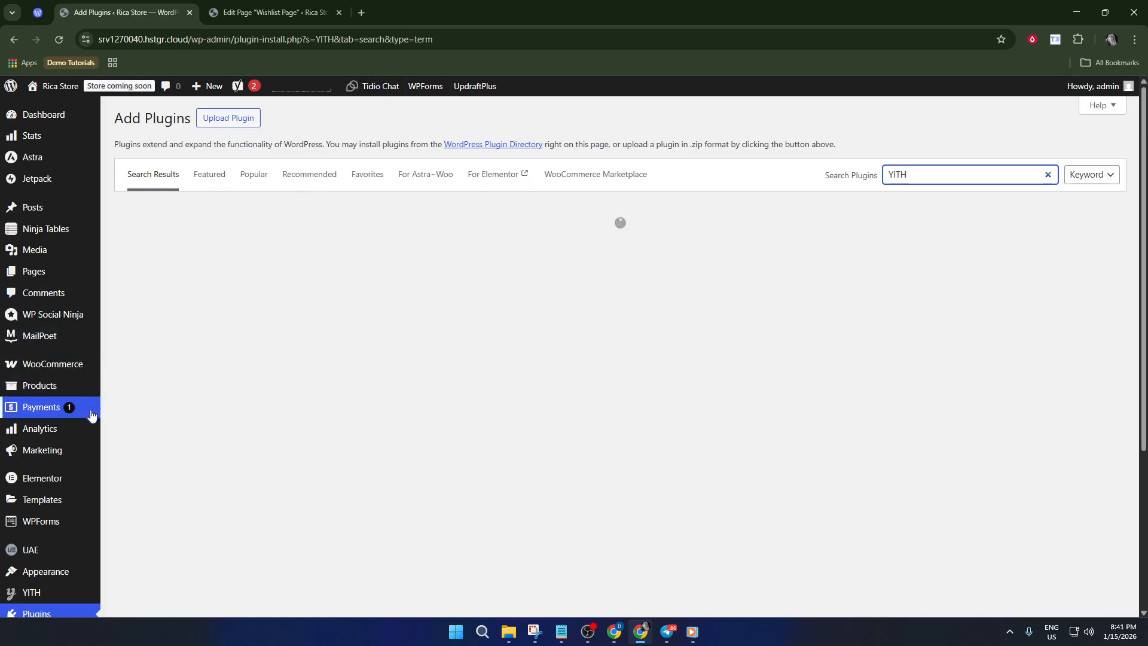
pyautogui.scroll(-2, 84, 439)
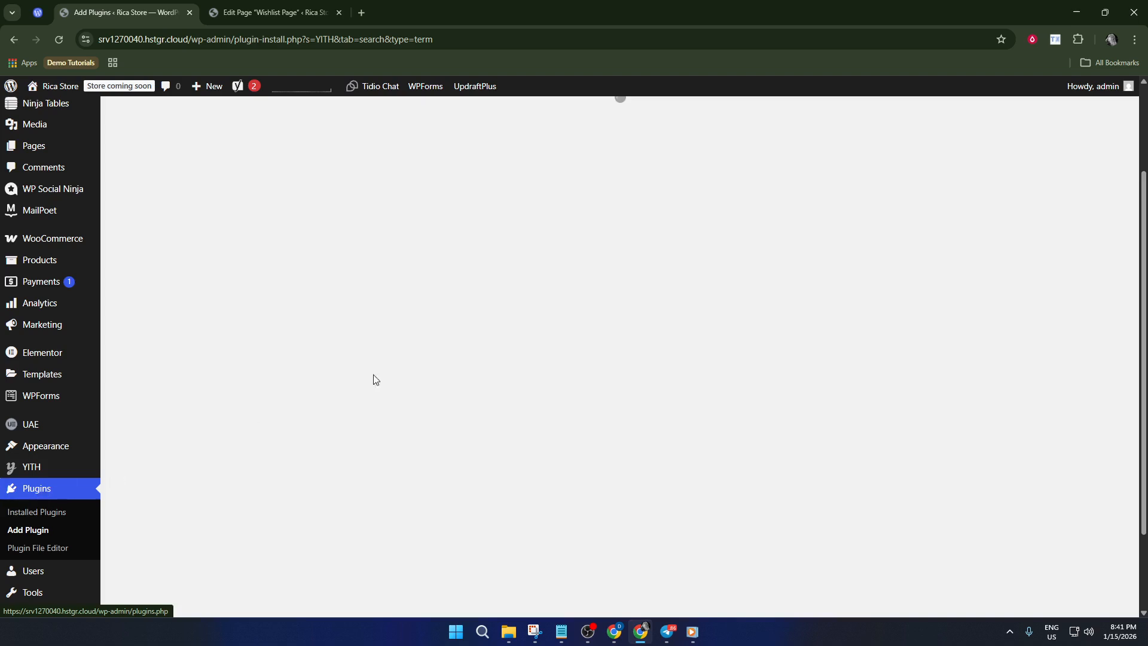
pyautogui.scroll(2, 419, 338)
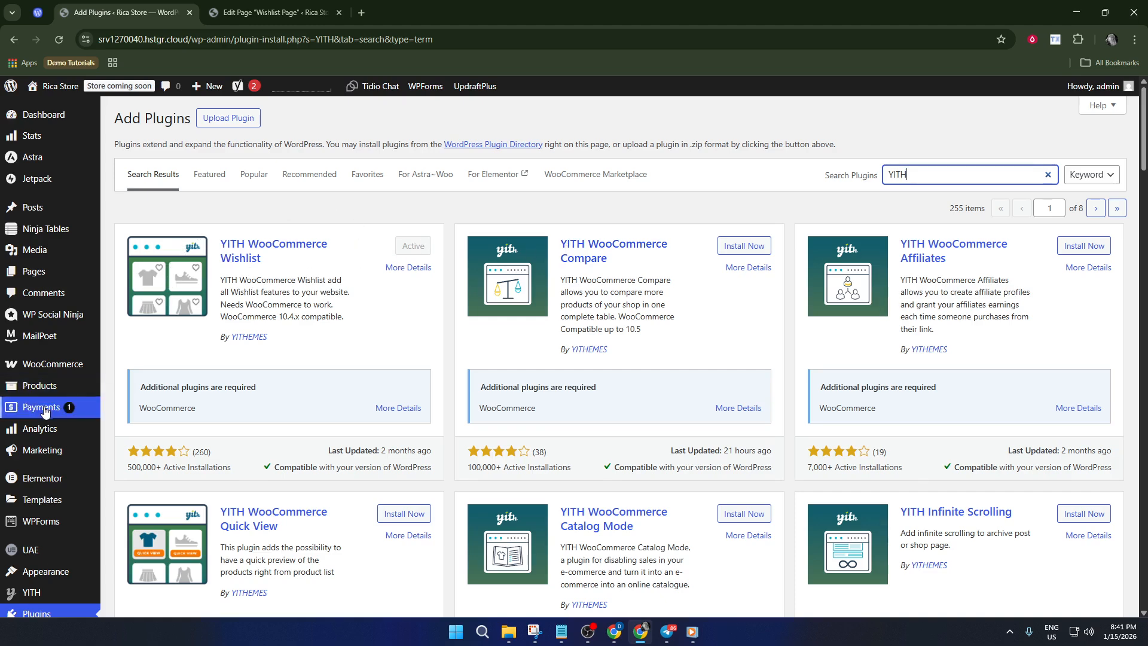
# - Open the Add to wishlist settings of the YITH Wishlist plugin
pyautogui.scroll(-3, 43, 409)
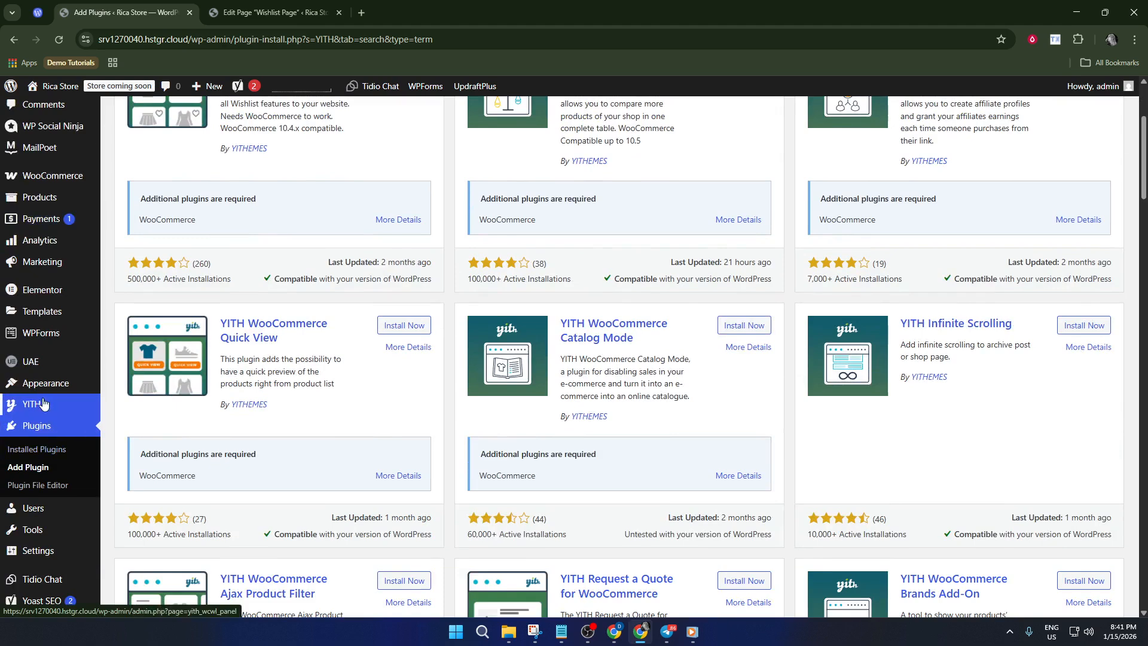
pyautogui.click(56, 404)
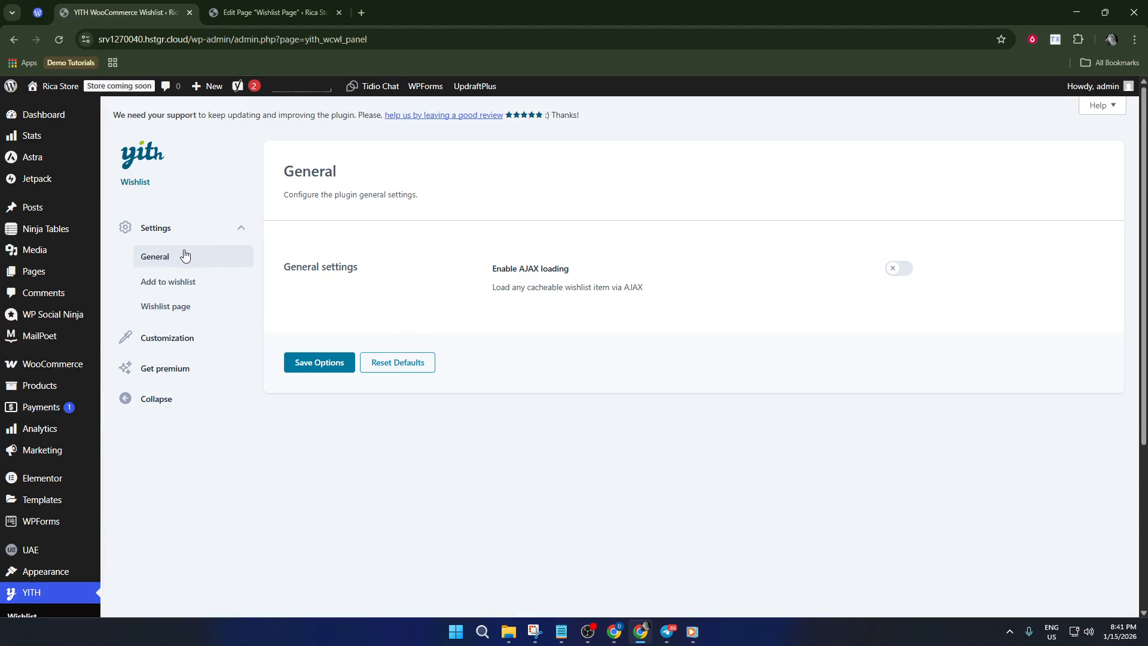
pyautogui.click(178, 289)
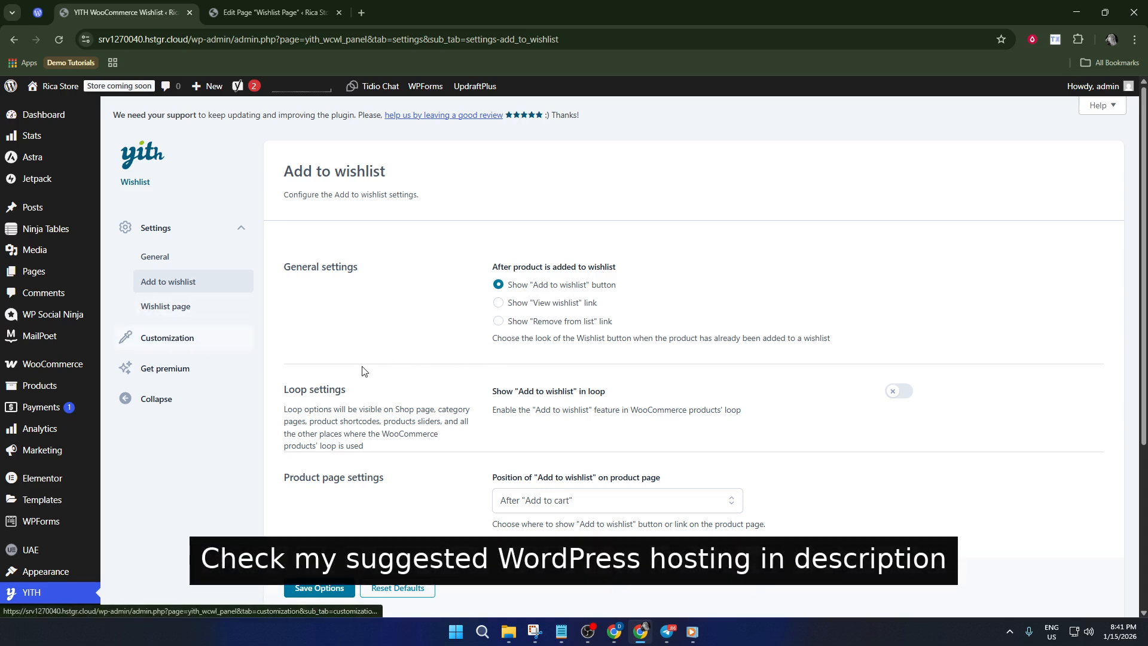
# - Keep the product page position of "Add to wishlist" at After "Add to cart" and save the options
pyautogui.scroll(-1, 264, 357)
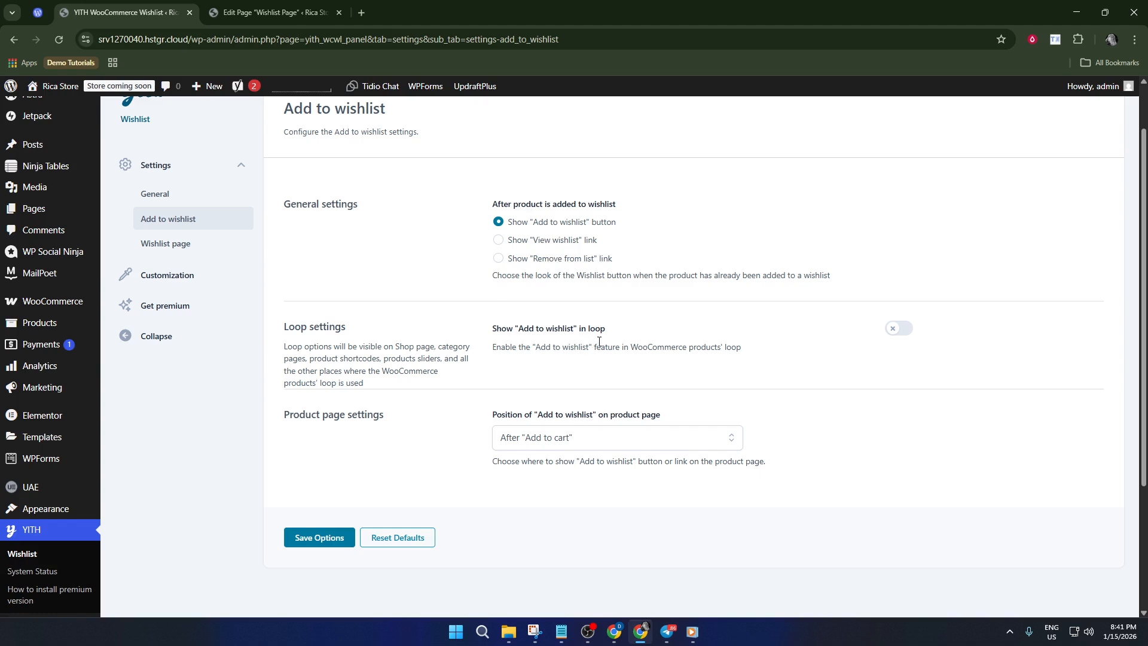
pyautogui.scroll(-1, 581, 350)
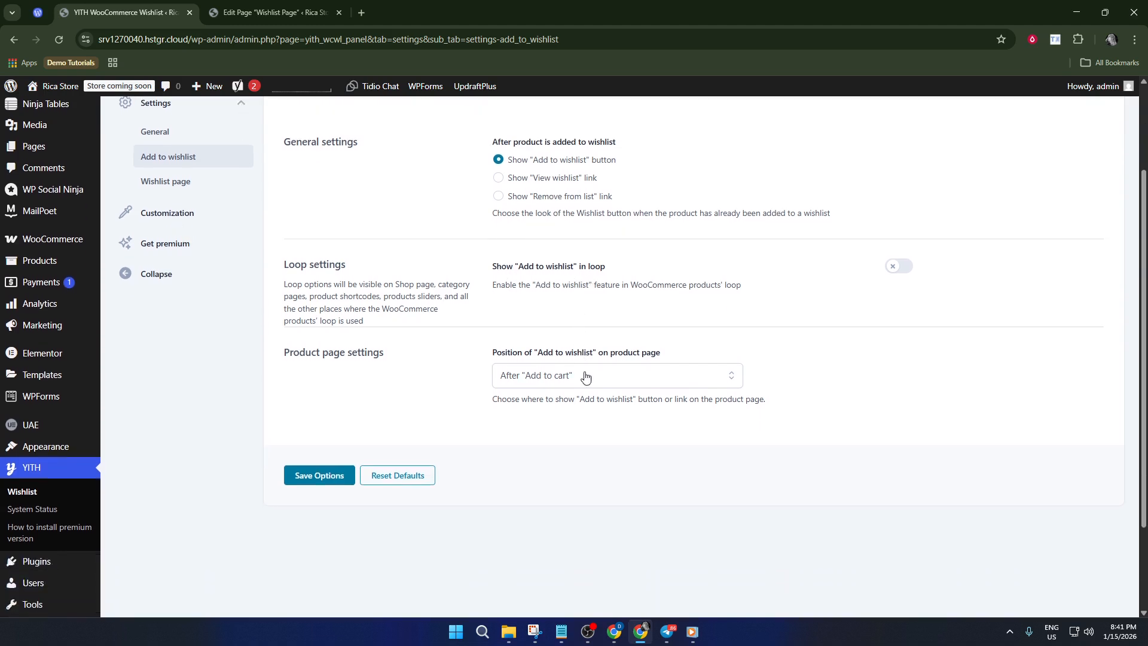
pyautogui.click(611, 374)
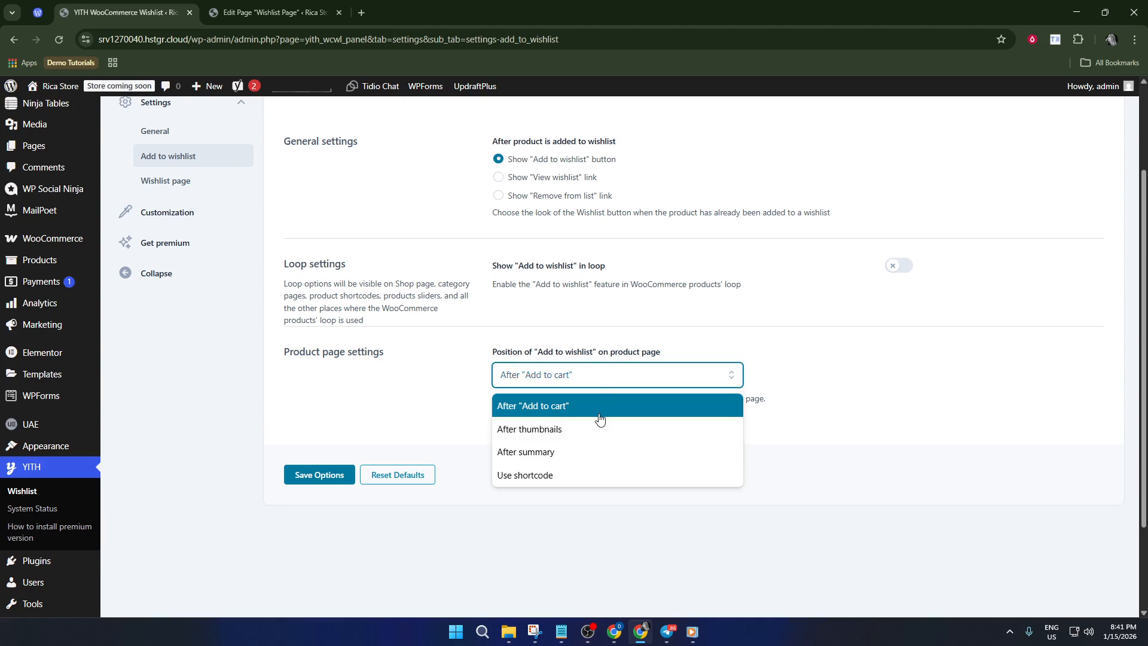
pyautogui.click(610, 382)
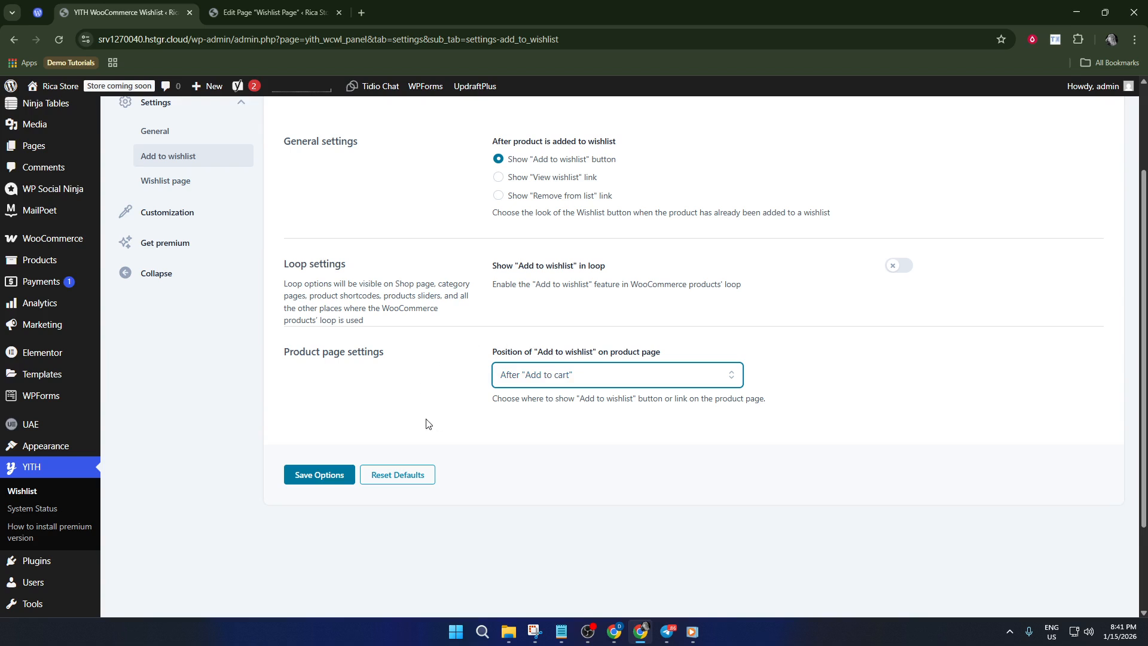
pyautogui.click(313, 477)
# - Examine the Wishlist page settings, including the assigned page, table contents, cart behaviour and social sharing options
pyautogui.click(166, 180)
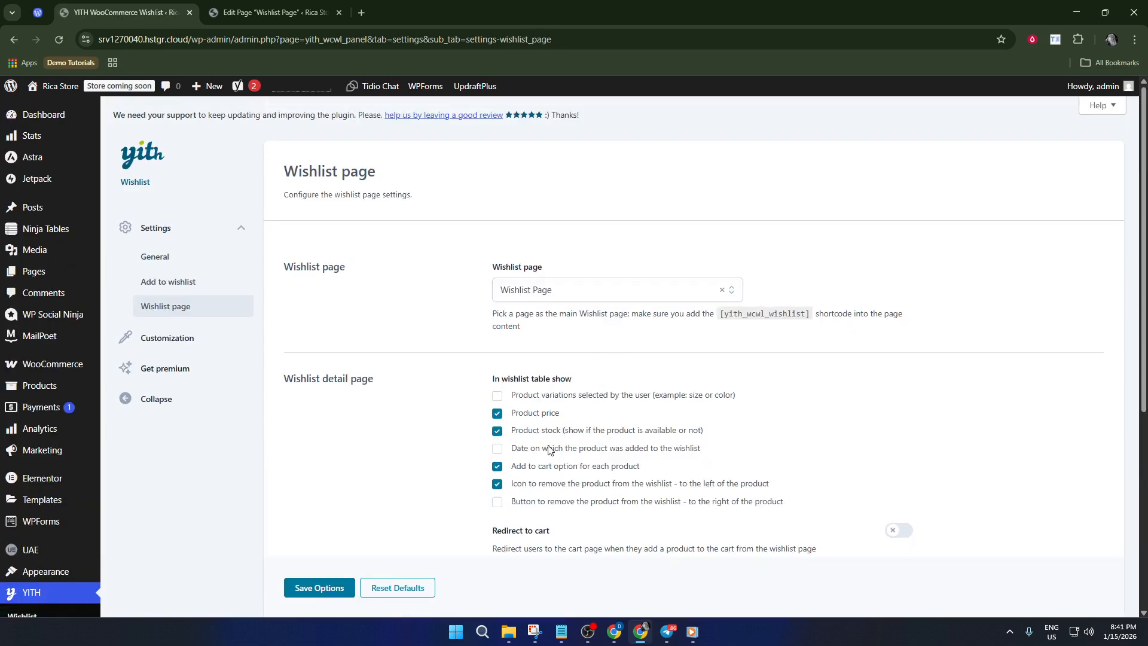
pyautogui.scroll(-1, 519, 461)
pyautogui.scroll(-2, 519, 461)
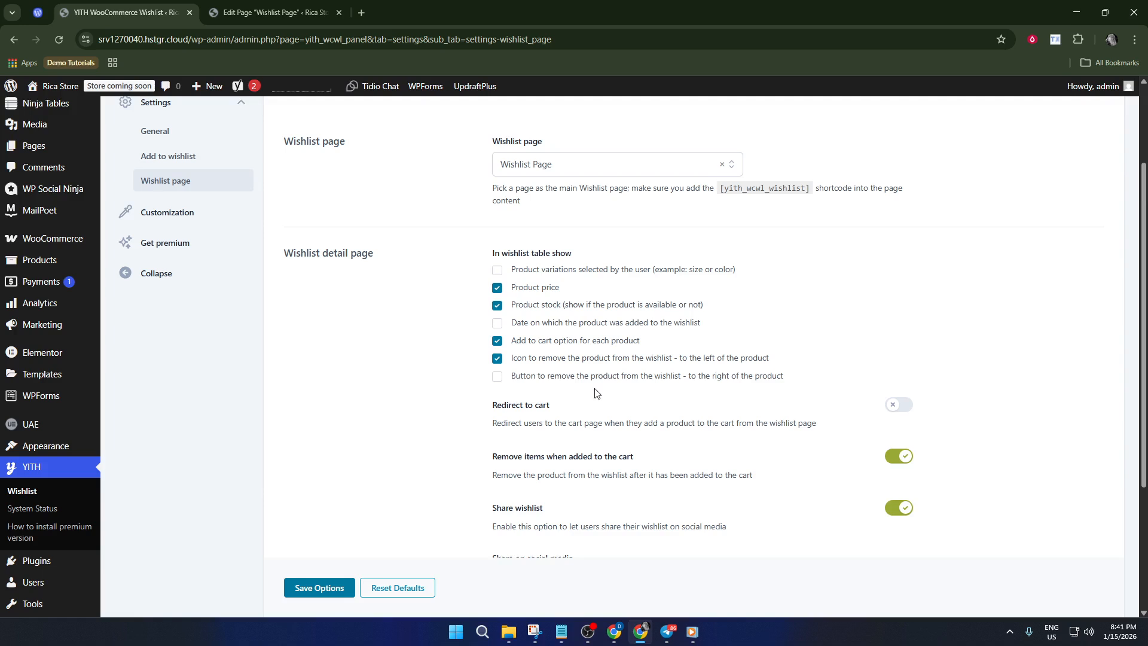
pyautogui.scroll(-2, 601, 389)
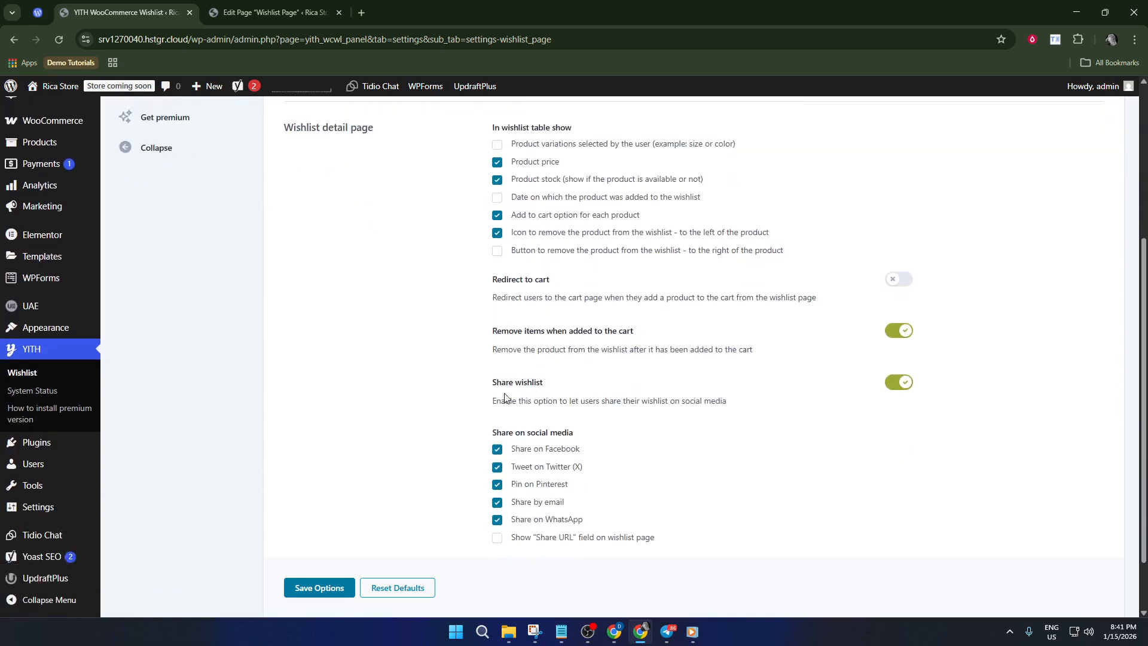
pyautogui.scroll(-2, 519, 399)
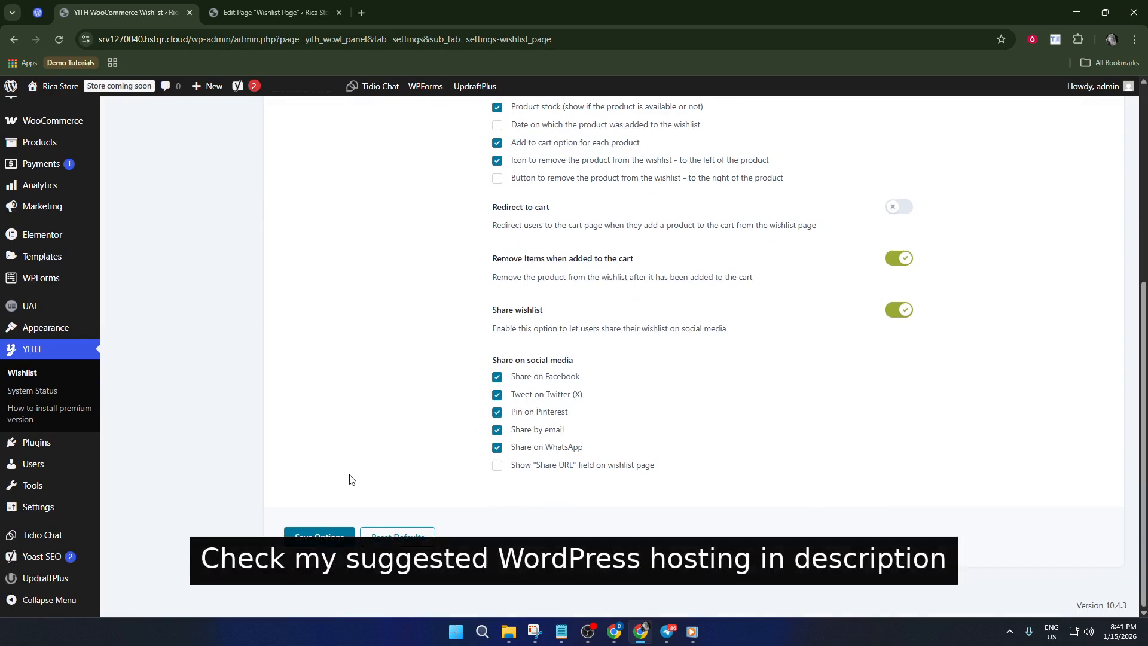
pyautogui.scroll(3, 246, 431)
pyautogui.scroll(3, 259, 434)
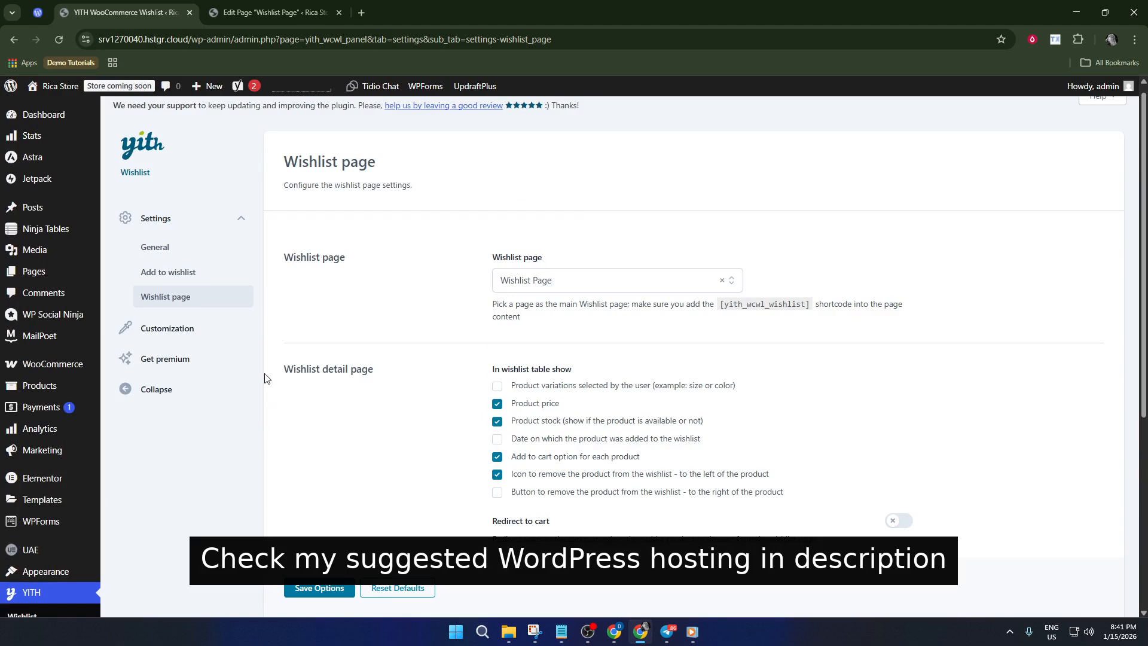
# - Examine the wishlist plugin's Customization options for button styles, icons, colors and social share buttons
pyautogui.click(188, 336)
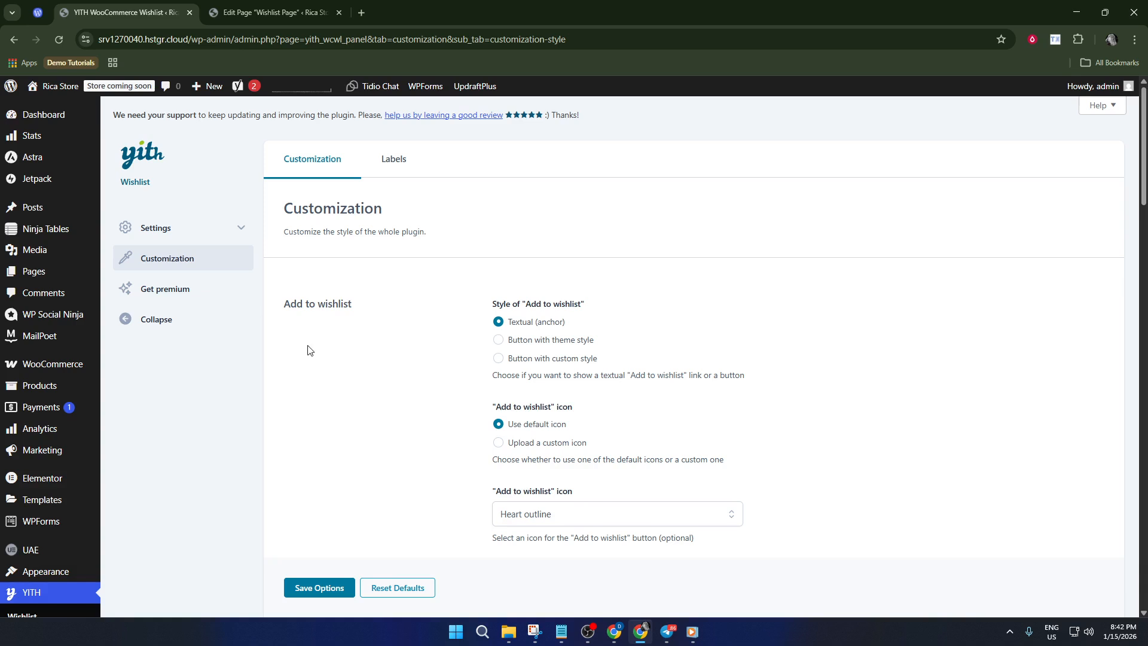
pyautogui.scroll(-1, 571, 255)
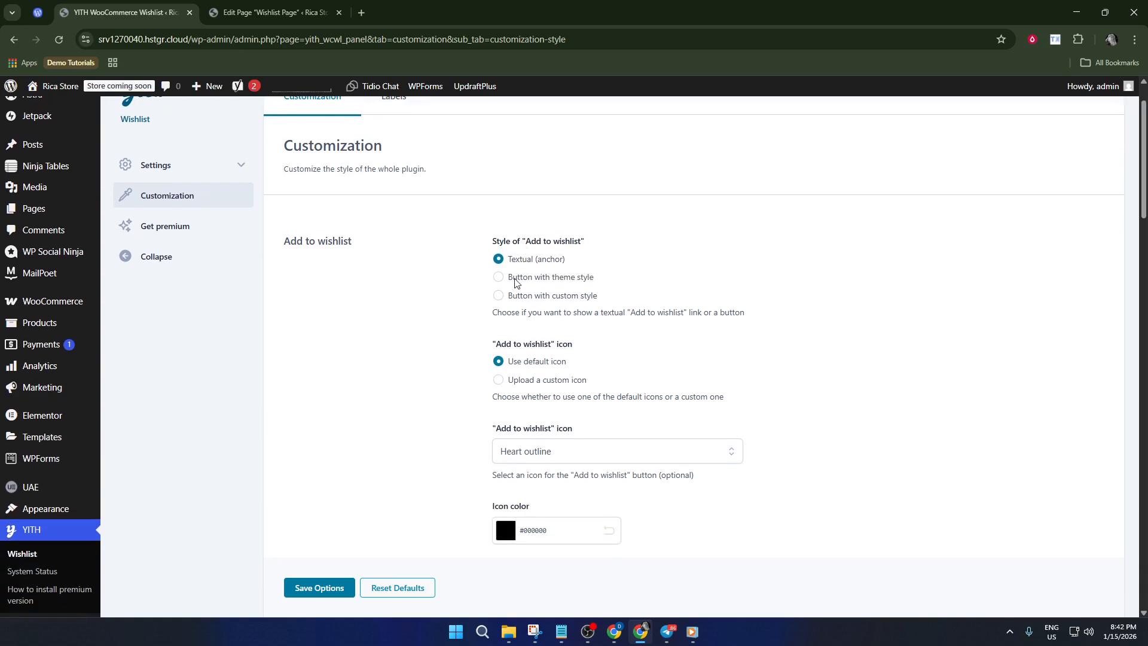
pyautogui.scroll(-4, 509, 374)
pyautogui.scroll(-7, 512, 439)
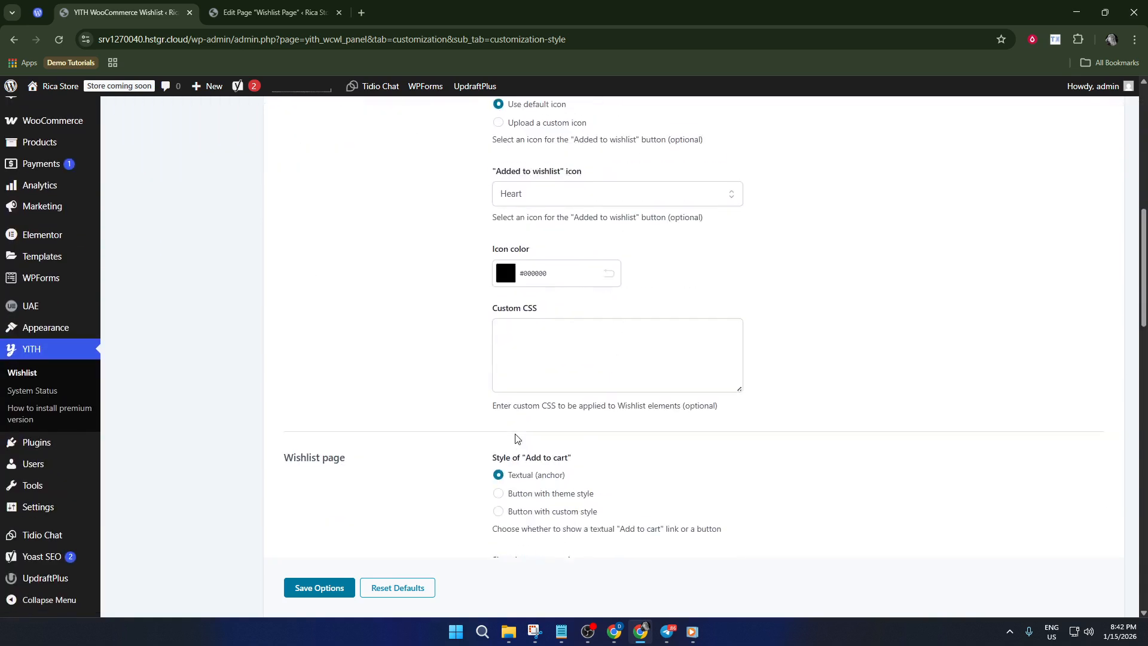
pyautogui.scroll(-6, 526, 397)
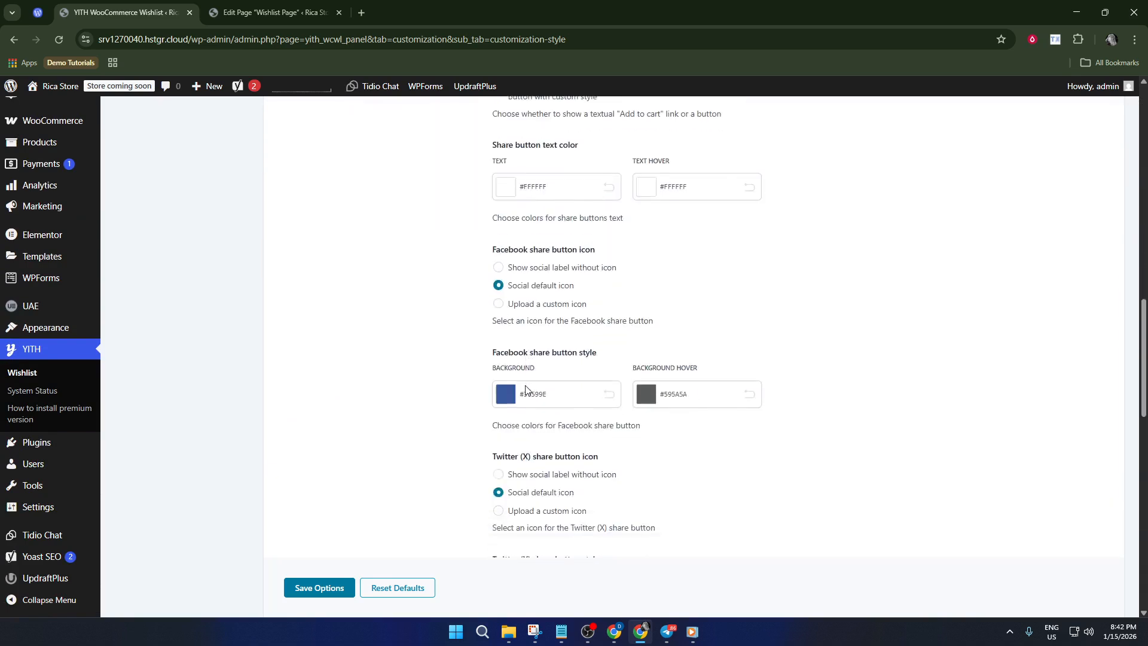
pyautogui.scroll(-7, 526, 389)
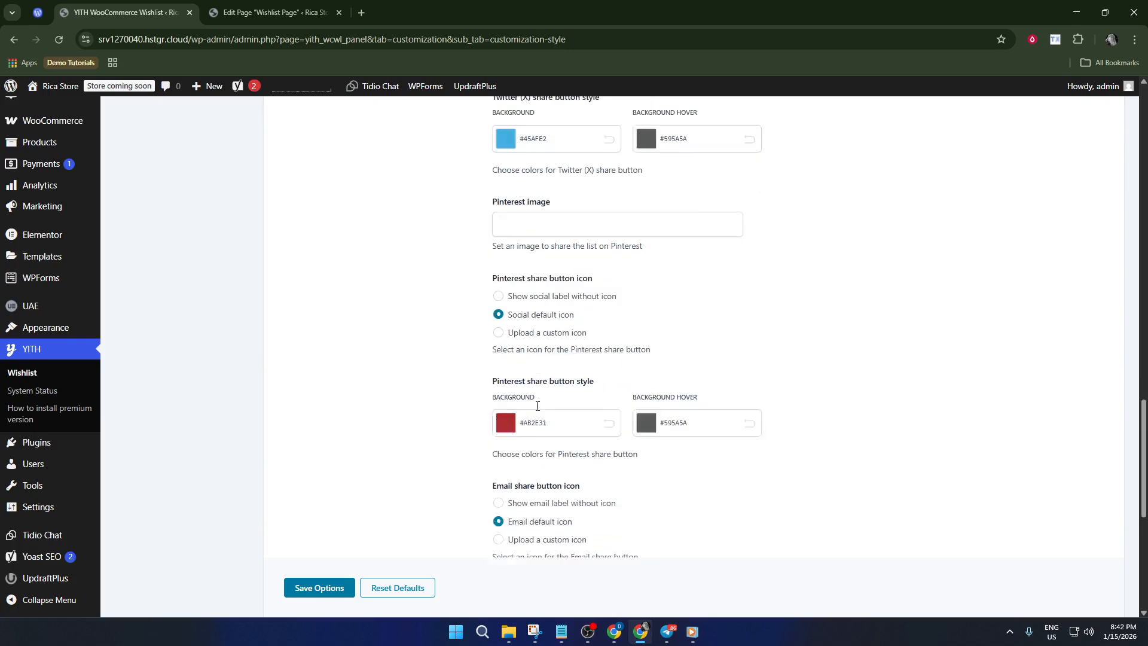
pyautogui.scroll(8, 536, 410)
pyautogui.scroll(17, 536, 410)
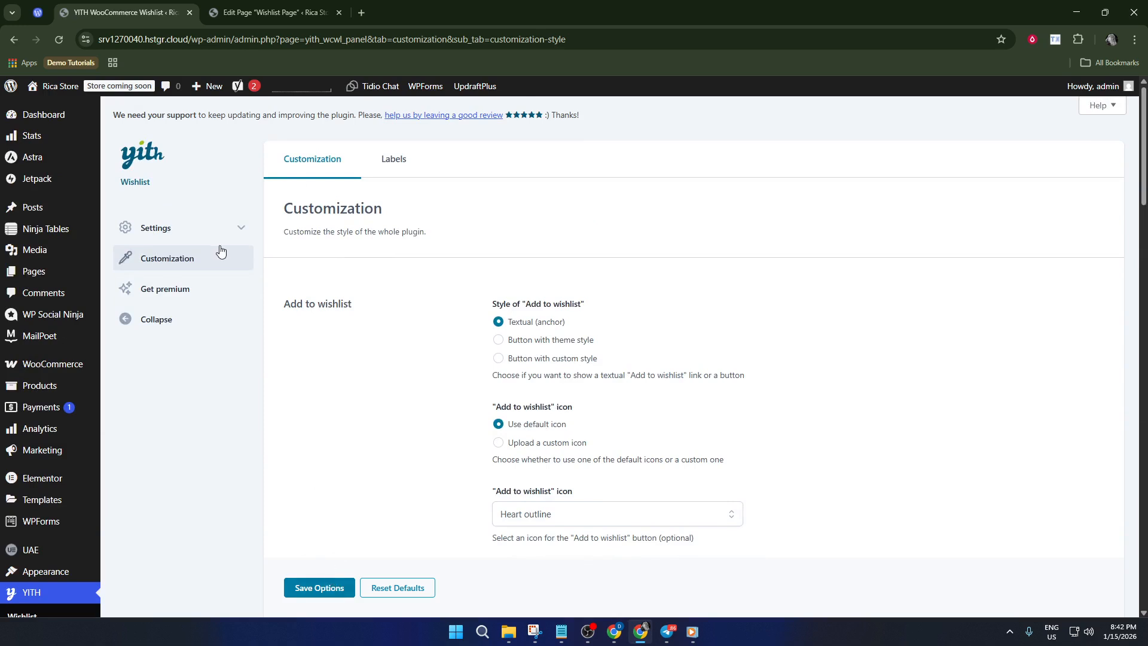
# - Switch to the Wishlist Page editor and search the block library for "s" to find the Shortcode block
pyautogui.click(237, 6)
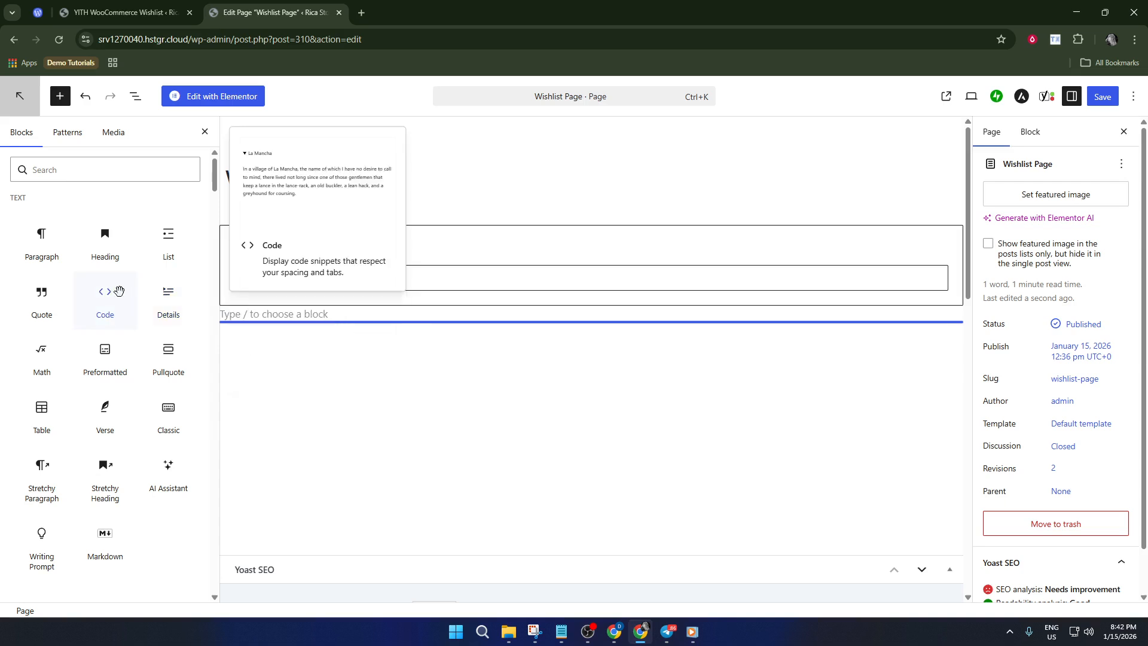
pyautogui.click(58, 170)
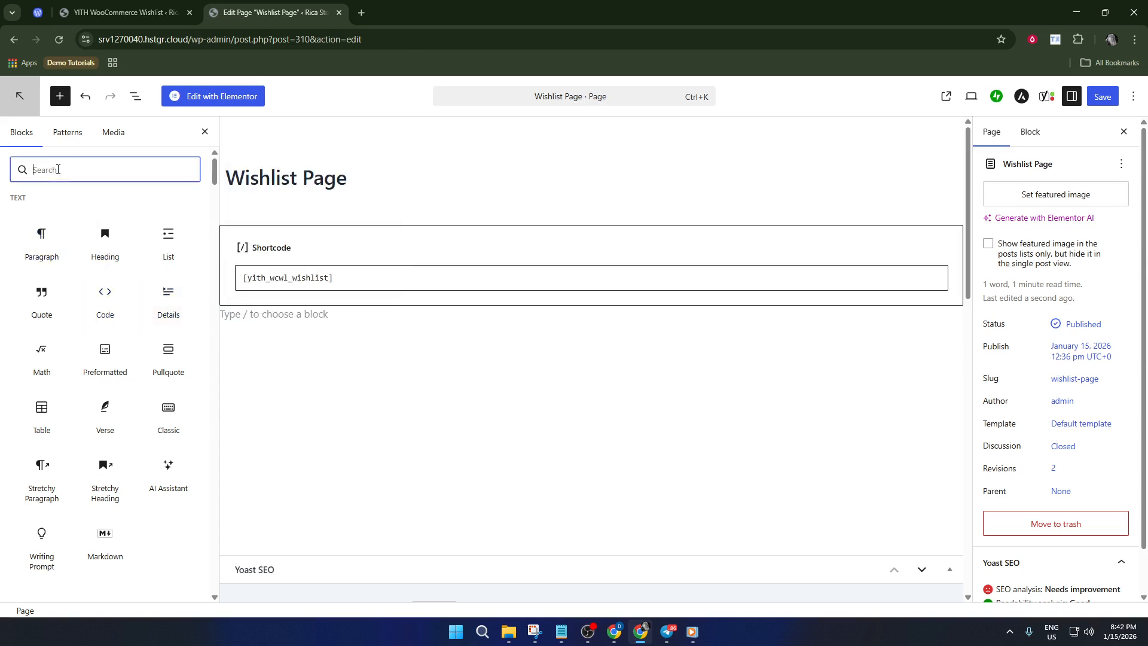
pyautogui.write('s')
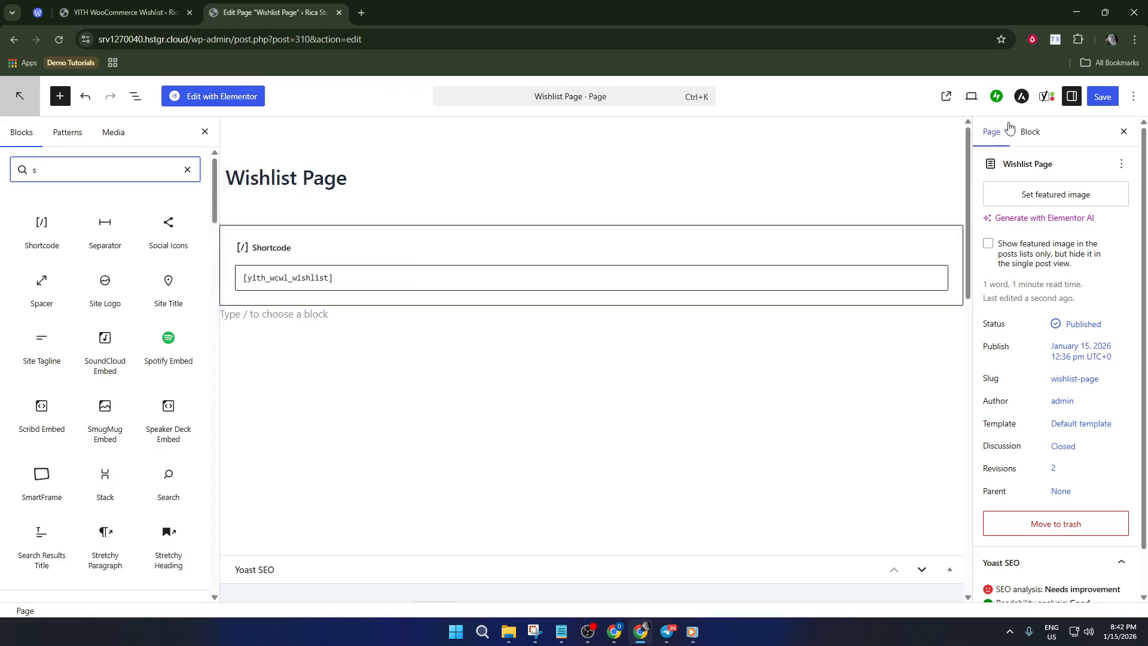
# - Preview the Wishlist Page in a new tab
pyautogui.click(969, 97)
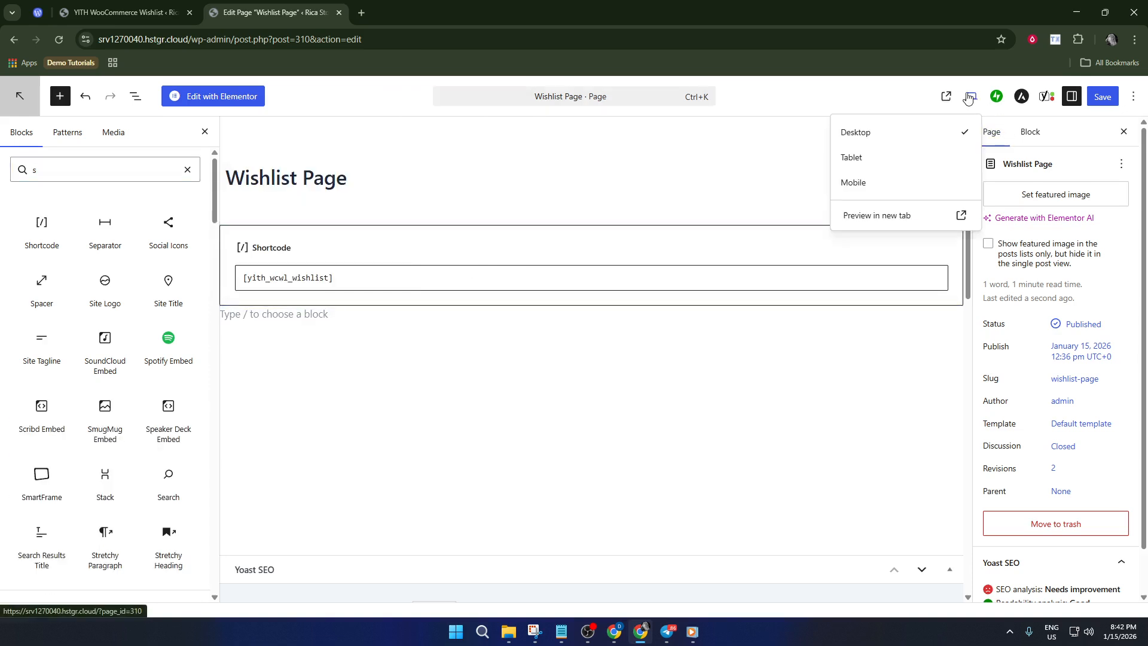
pyautogui.click(874, 216)
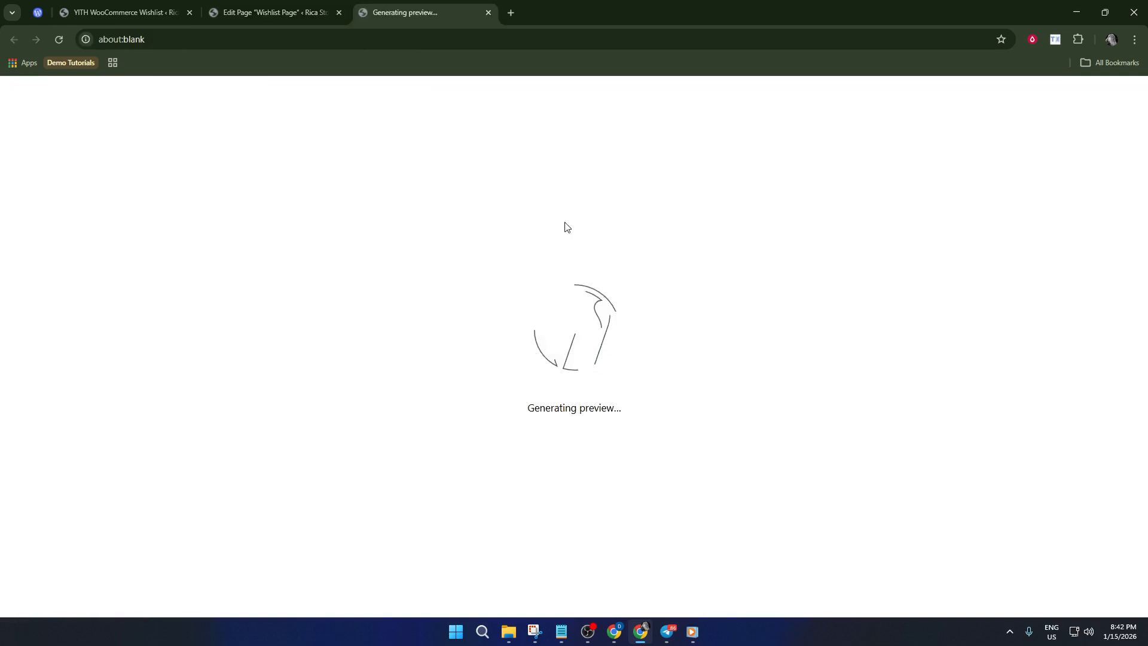